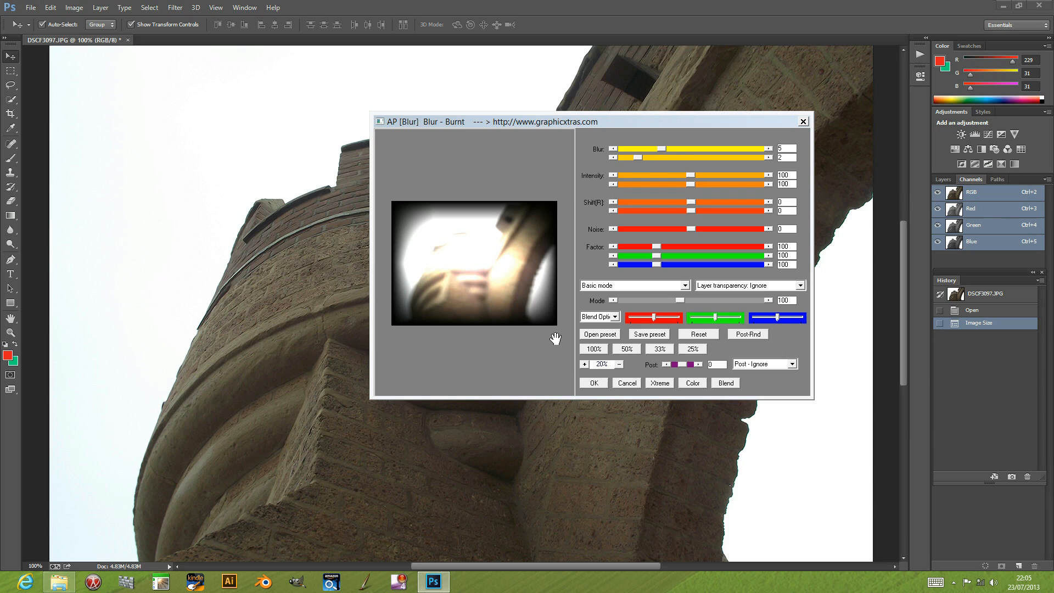
# Preview the Blur - Burnt filter at 33%, with both Blur values at 7 and Intensity at 63 and 108.
pyautogui.click(658, 349)
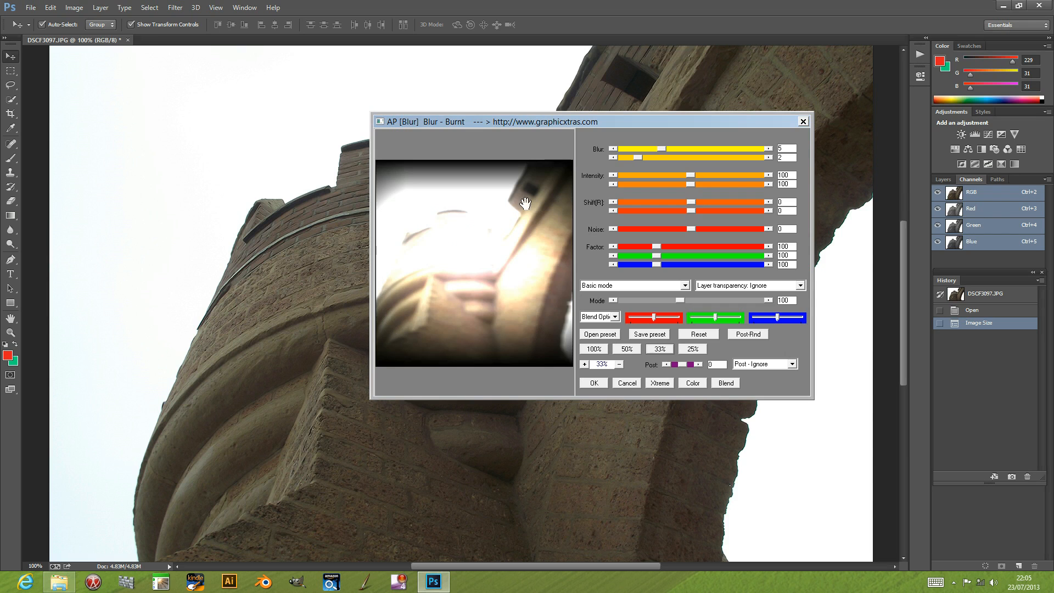
pyautogui.moveTo(662, 150)
pyautogui.mouseDown()
pyautogui.moveTo(683, 146)
pyautogui.moveTo(664, 157)
pyautogui.moveTo(676, 158)
pyautogui.moveTo(681, 149)
pyautogui.mouseUp()
pyautogui.click(691, 157)
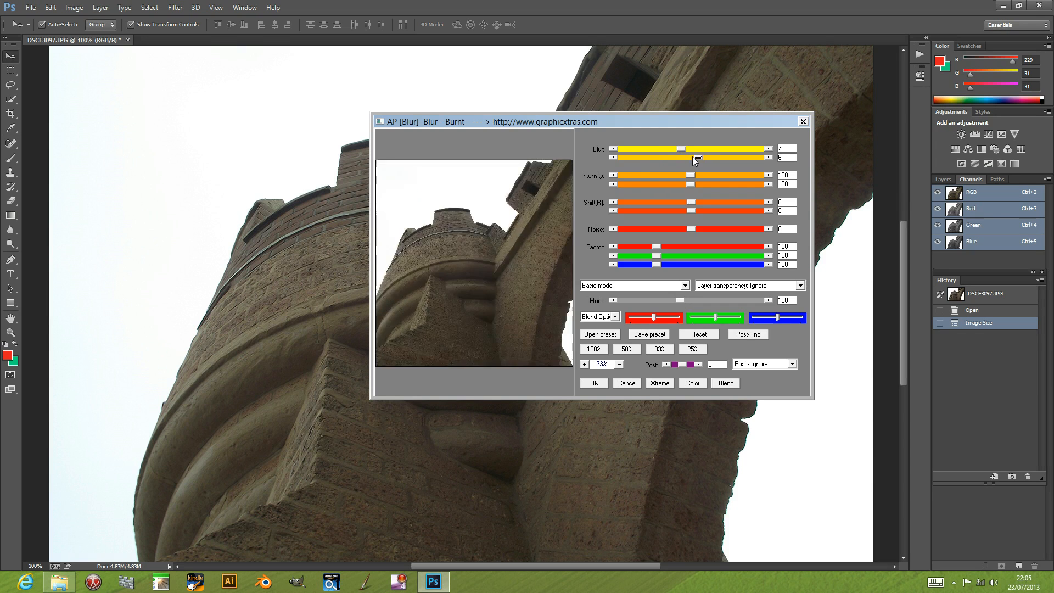
pyautogui.click(706, 158)
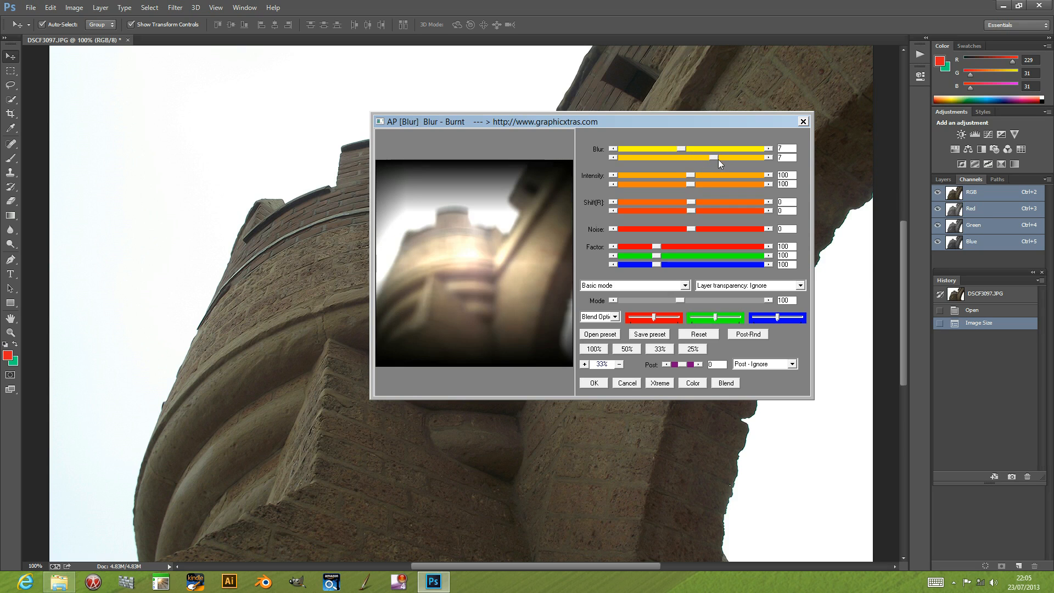
pyautogui.moveTo(691, 175); pyautogui.dragTo(666, 176)
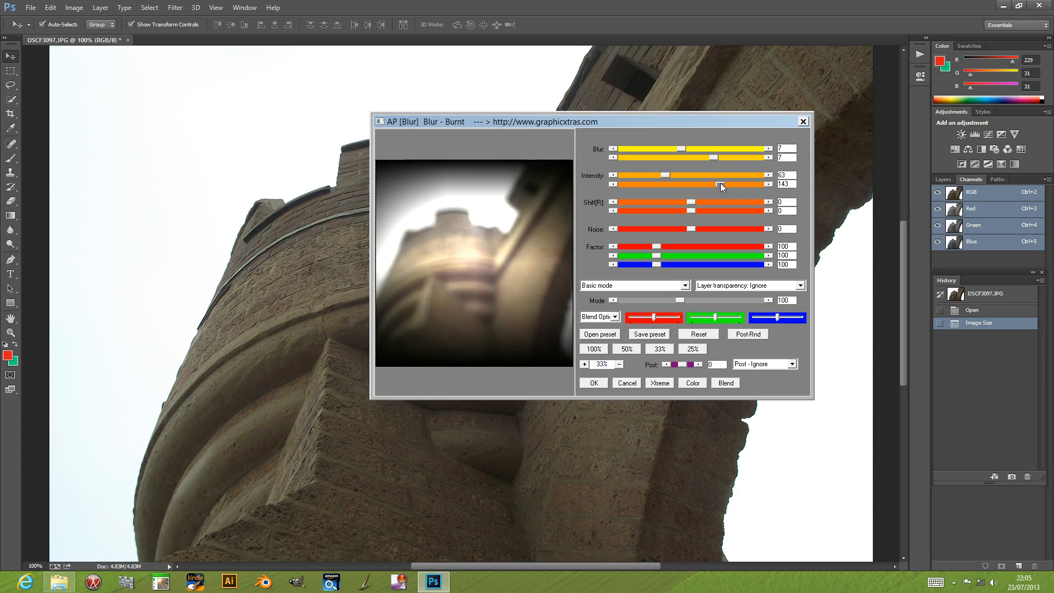
pyautogui.moveTo(721, 184); pyautogui.dragTo(696, 183)
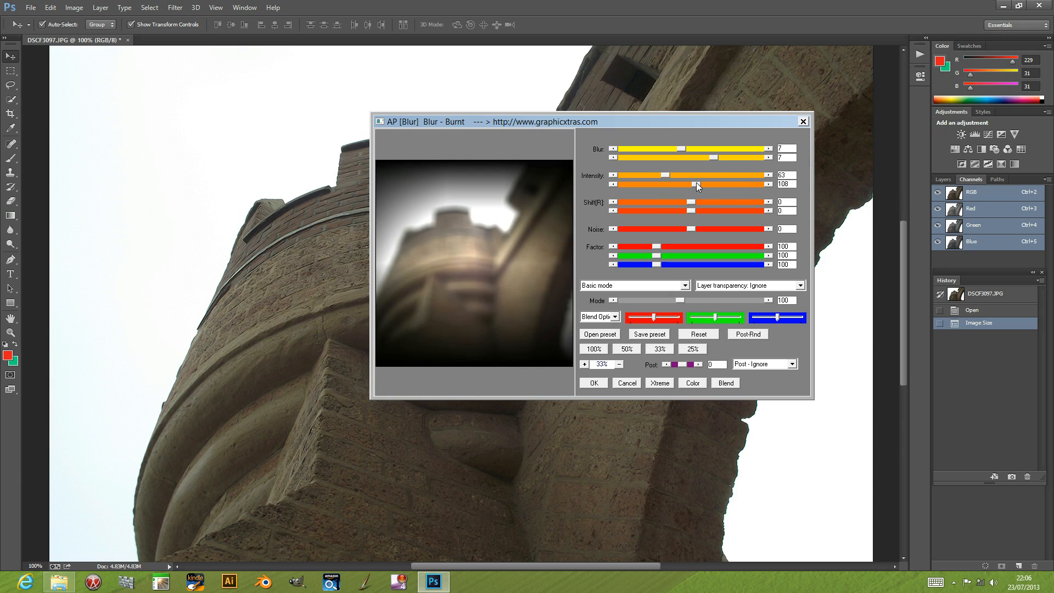
# Set Shift[R] to -283 and 227, Noise to 147, and the red, green and blue Factors to 74, 135 and 56.
pyautogui.moveTo(700, 203)
pyautogui.mouseDown()
pyautogui.moveTo(735, 202)
pyautogui.moveTo(698, 211)
pyautogui.mouseUp()
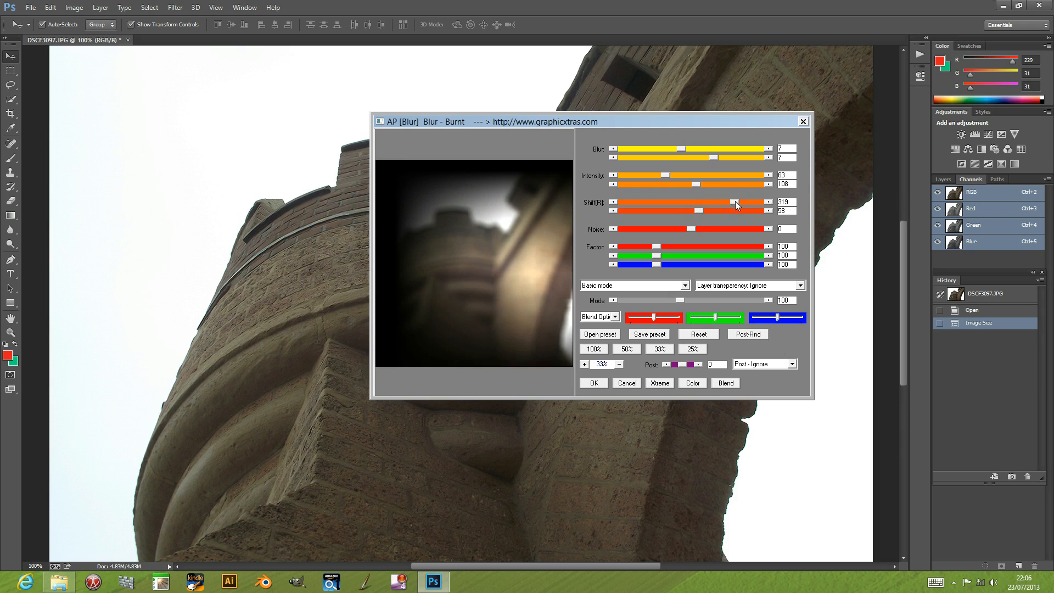
pyautogui.moveTo(667, 202); pyautogui.dragTo(746, 227)
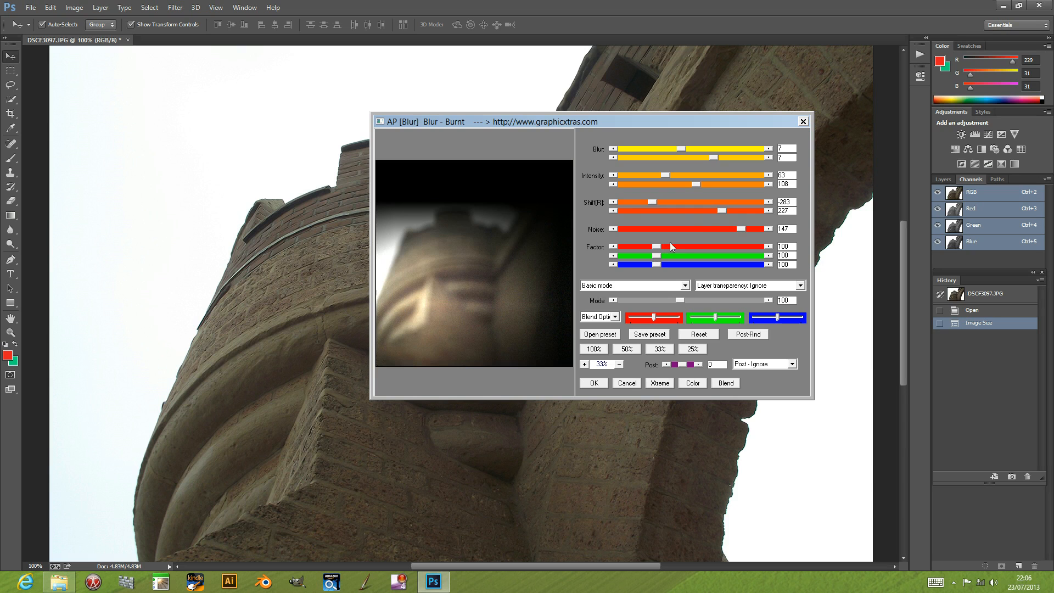
pyautogui.moveTo(659, 246); pyautogui.dragTo(700, 246)
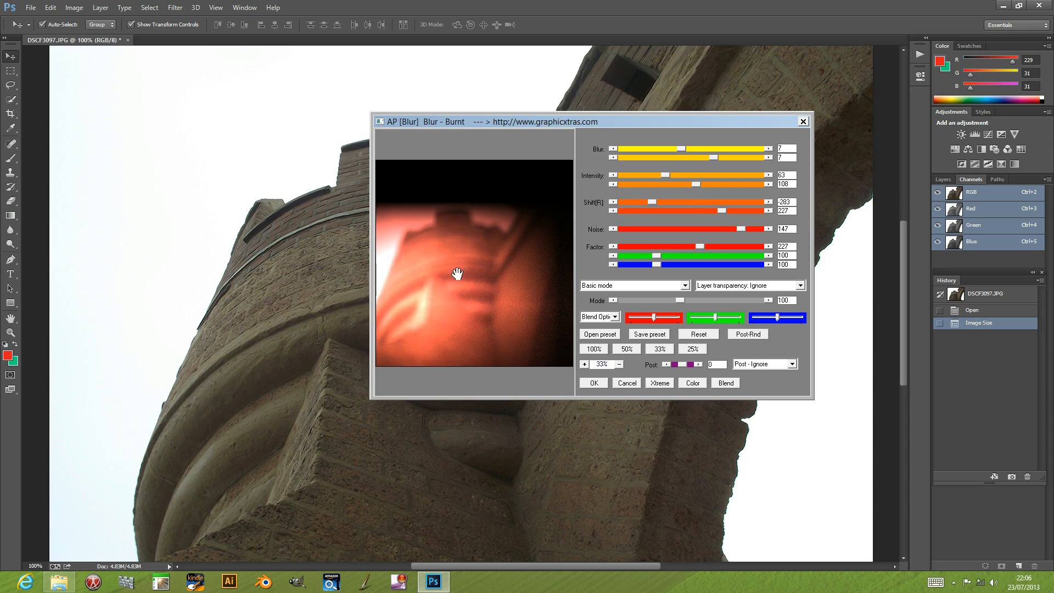
pyautogui.moveTo(699, 246); pyautogui.dragTo(648, 264)
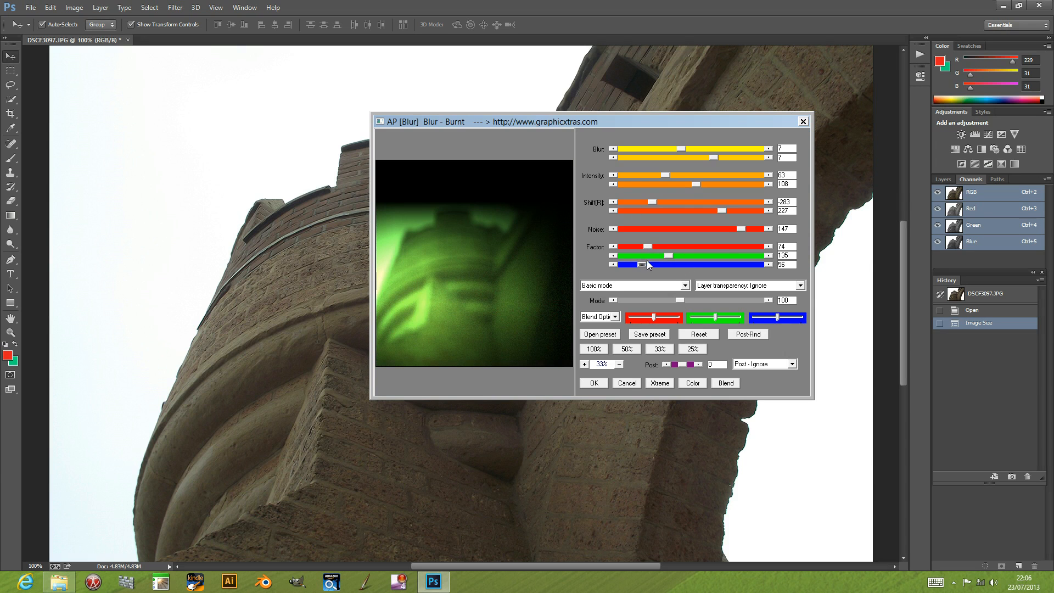
# Raise the first Intensity value to 106, then lower the red colour balance and raise the green one slightly.
pyautogui.moveTo(665, 174); pyautogui.dragTo(692, 173)
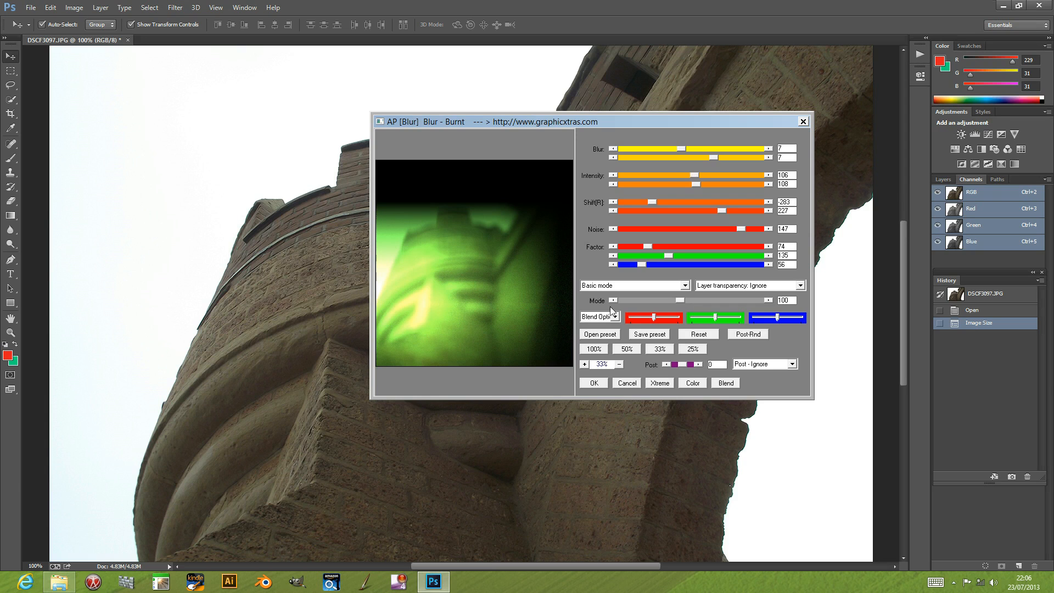
pyautogui.moveTo(655, 321); pyautogui.dragTo(662, 321)
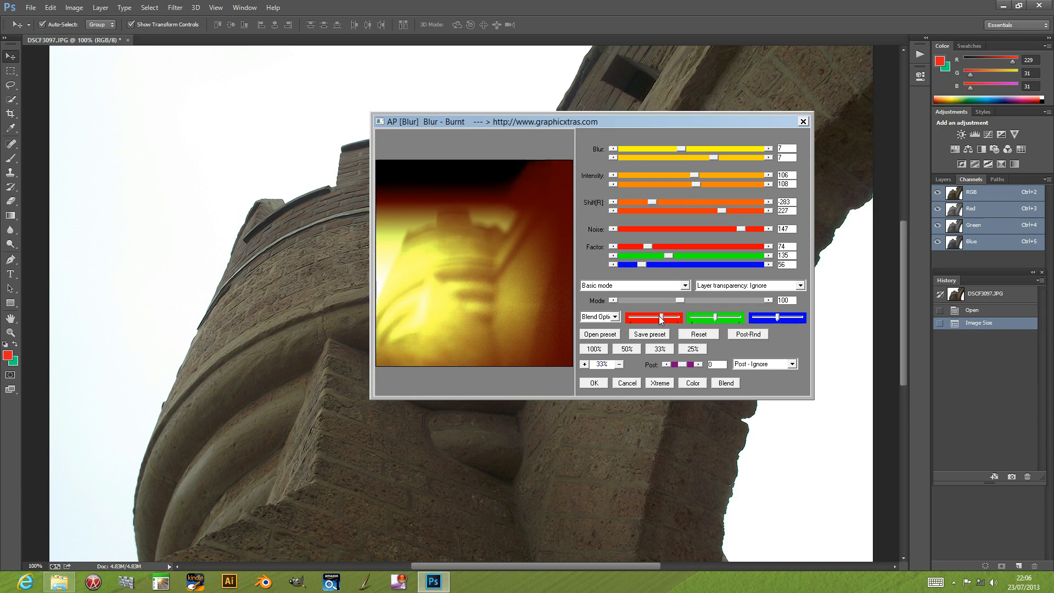
pyautogui.moveTo(661, 321); pyautogui.dragTo(647, 321)
pyautogui.moveTo(718, 320); pyautogui.dragTo(724, 320)
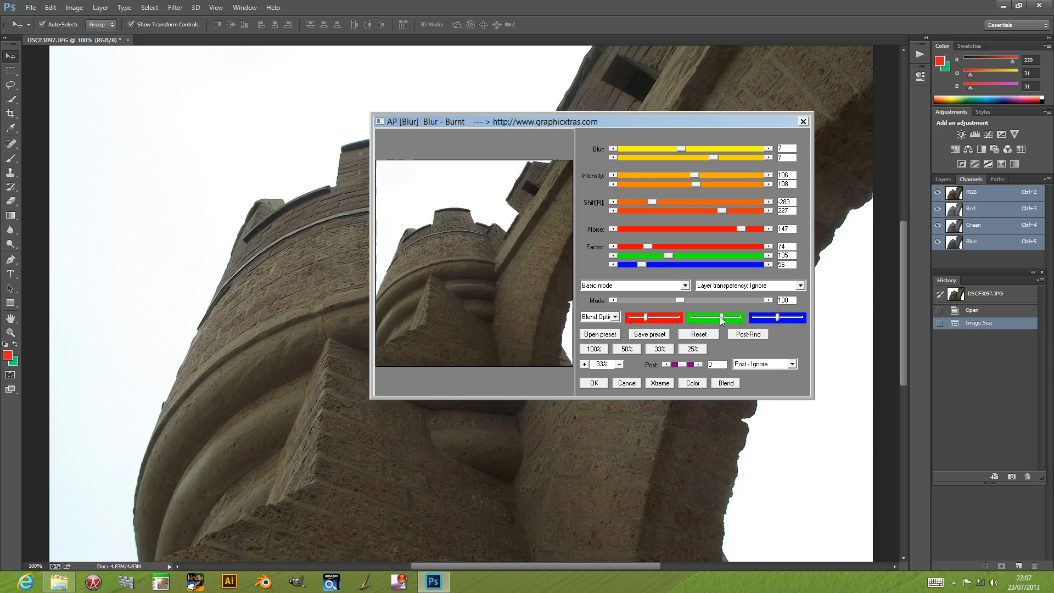
# Reset the filter settings, try Blur - Burnt on the image and undo it.
pyautogui.click(694, 336)
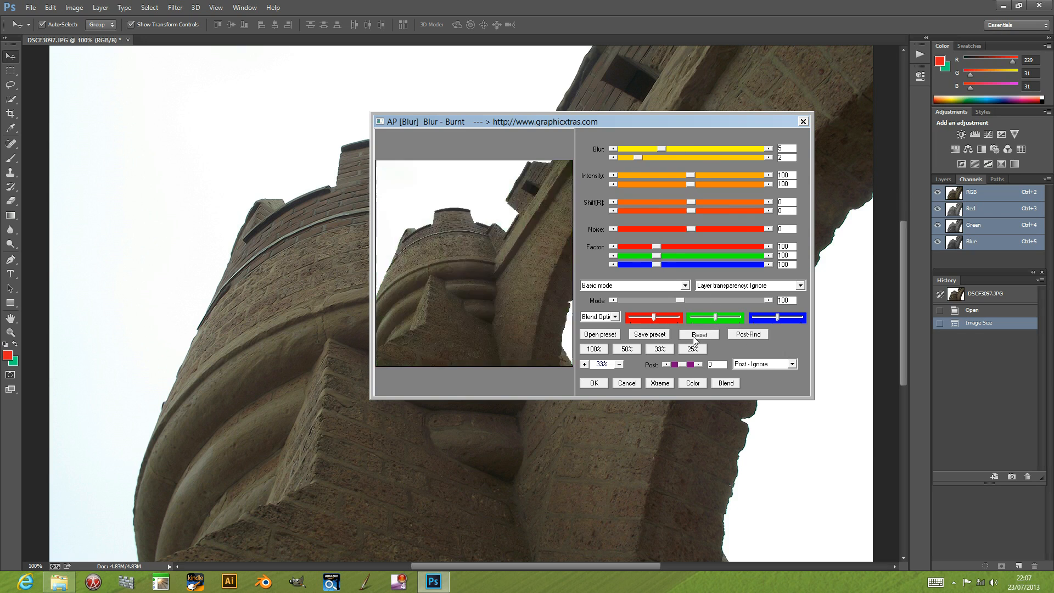
pyautogui.click(589, 383)
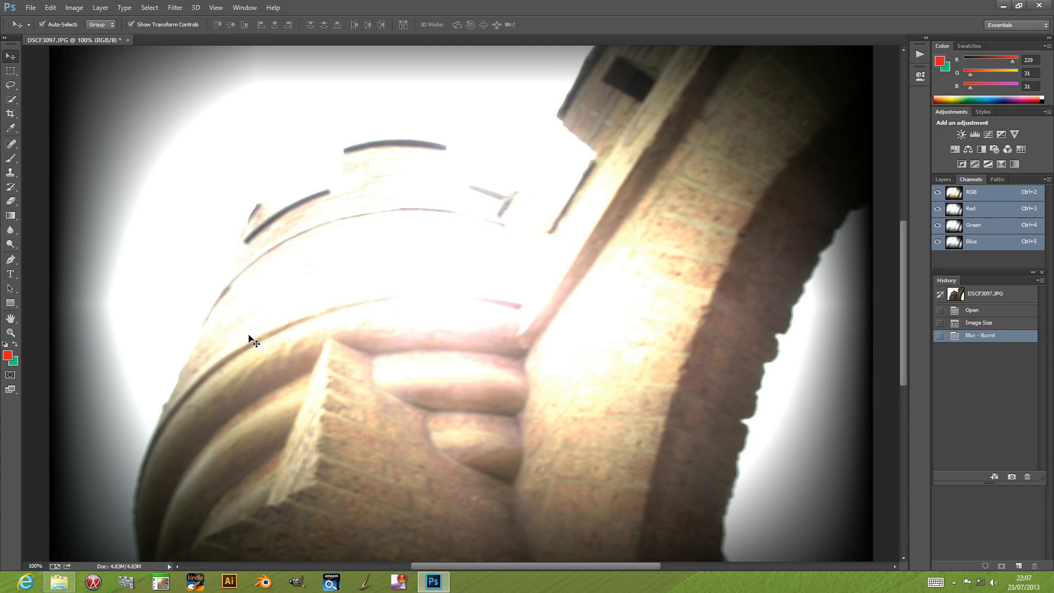
pyautogui.click(48, 8)
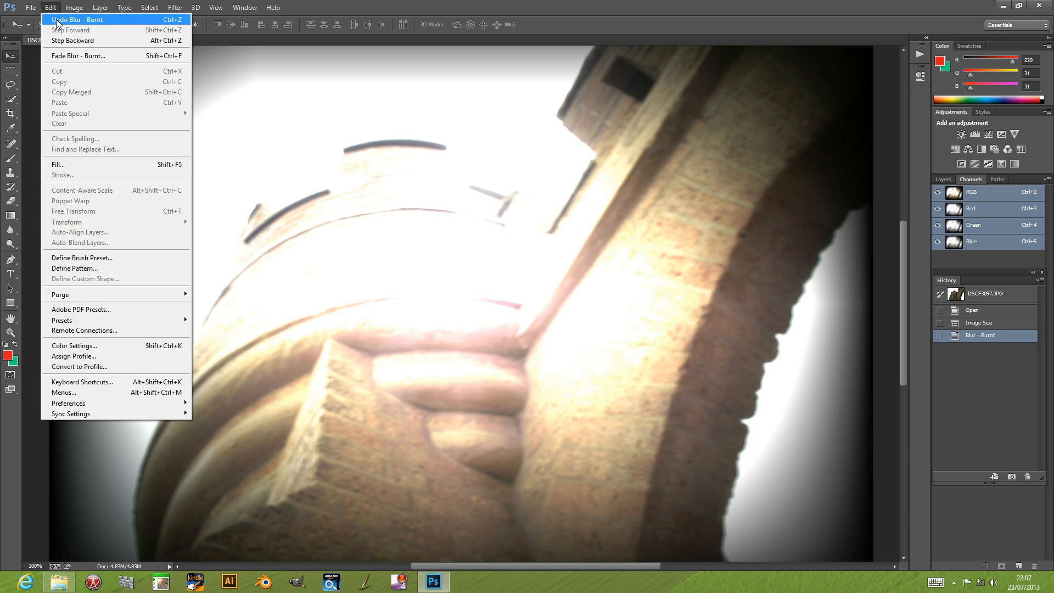
pyautogui.click(56, 19)
# Reopen the AP [Blur] Blur - Burnt filter and set its blend option to Invert.
pyautogui.click(175, 8)
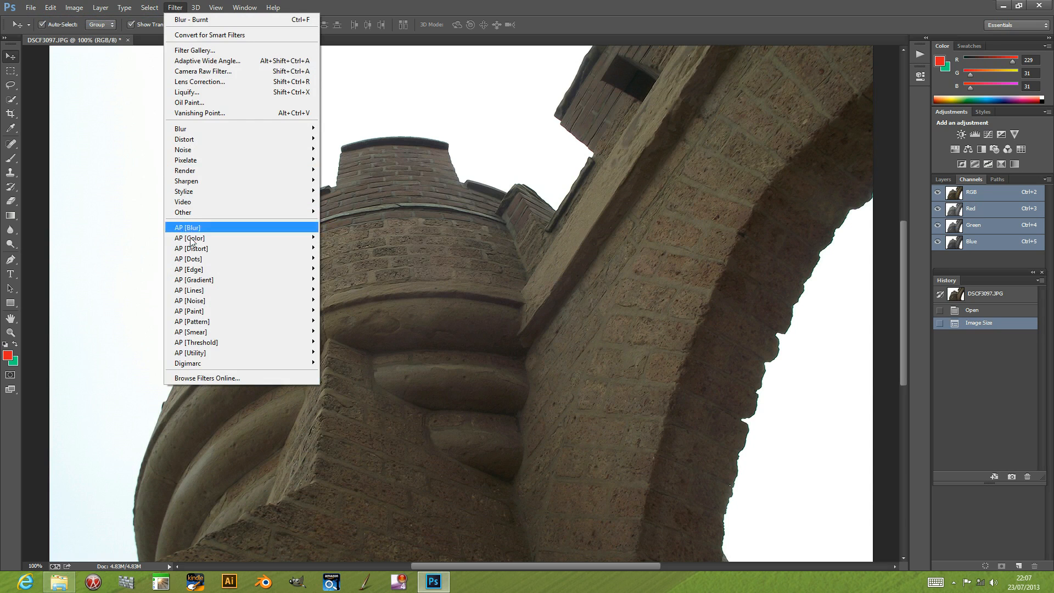
pyautogui.moveTo(199, 230)
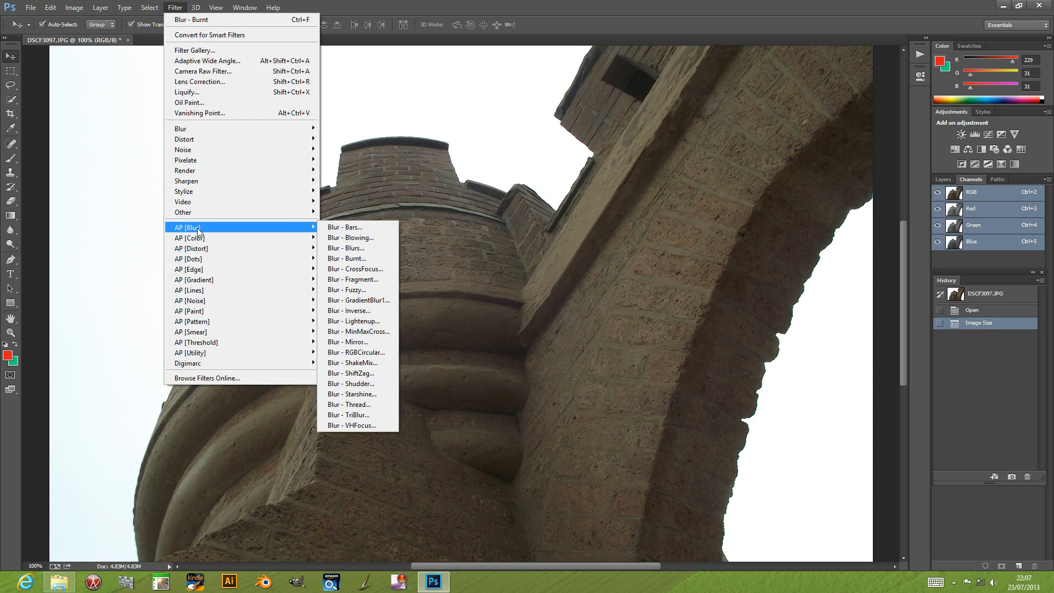
pyautogui.click(347, 258)
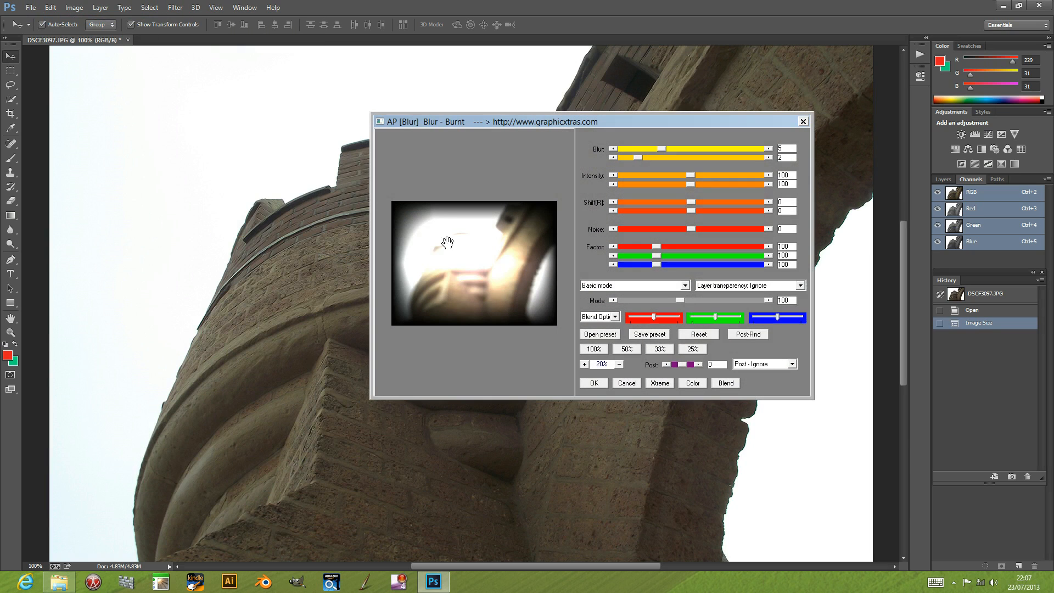
pyautogui.moveTo(495, 119); pyautogui.dragTo(470, 110)
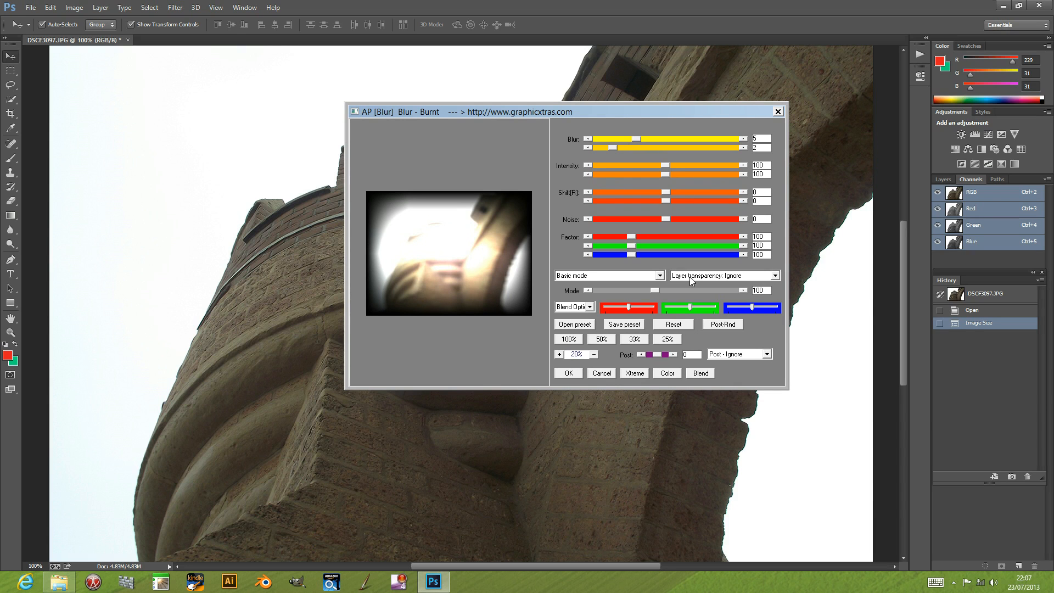
pyautogui.click(590, 306)
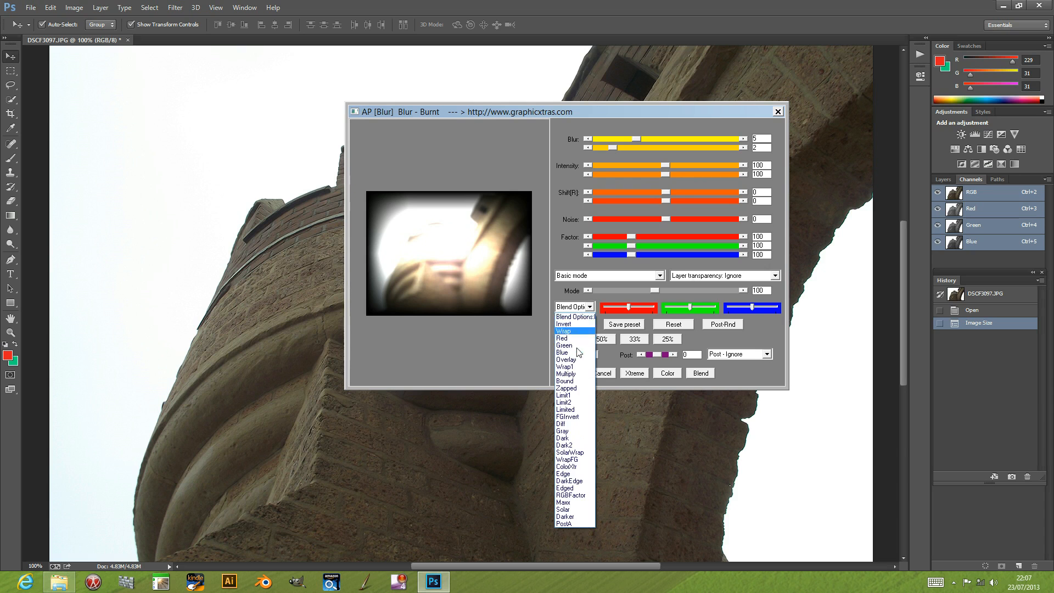
pyautogui.click(564, 324)
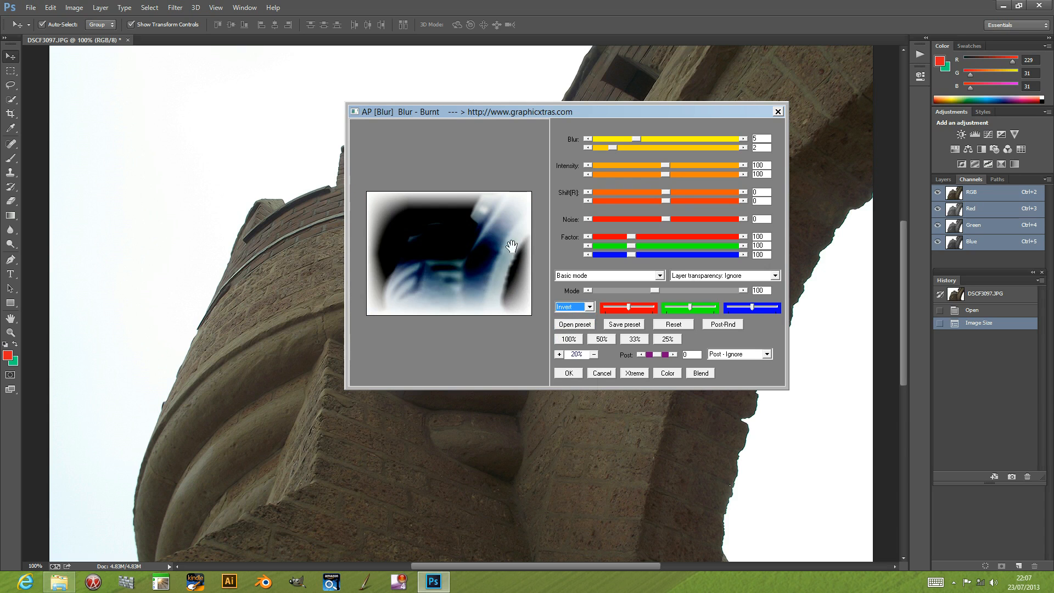
# Cycle the blend option onward from Invert to SolarWrap.
pyautogui.click(703, 375)
pyautogui.click(702, 374)
pyautogui.click(702, 374)
pyautogui.click(702, 374)
pyautogui.click(702, 374)
pyautogui.click(701, 374)
pyautogui.click(702, 374)
pyautogui.click(702, 374)
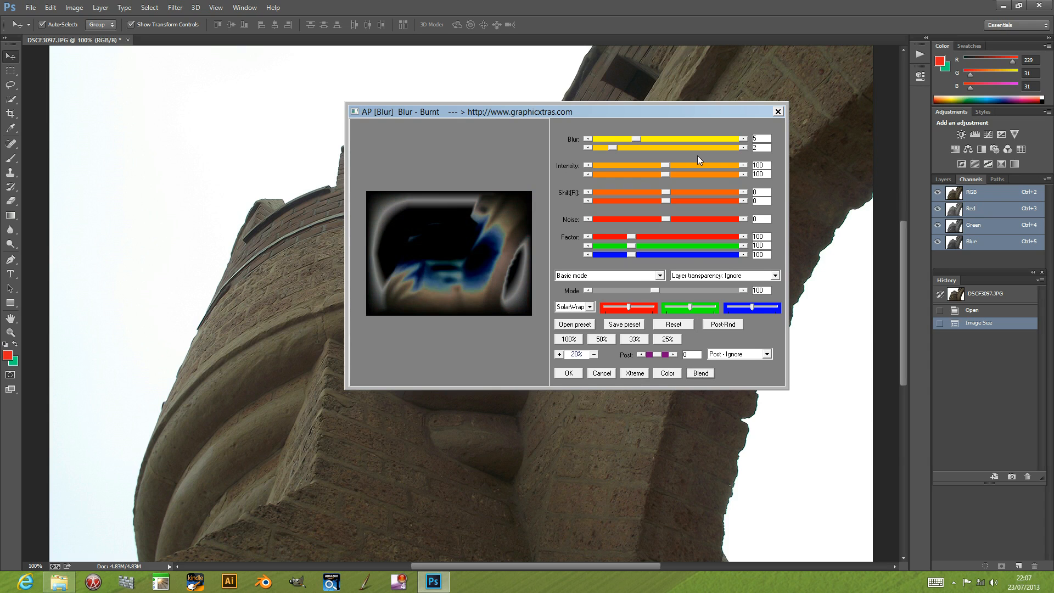
# Set the Blur values to 9 and 3 and cycle the blend option onward to Redu2.
pyautogui.moveTo(621, 140)
pyautogui.mouseDown()
pyautogui.moveTo(672, 140)
pyautogui.moveTo(627, 149)
pyautogui.mouseUp()
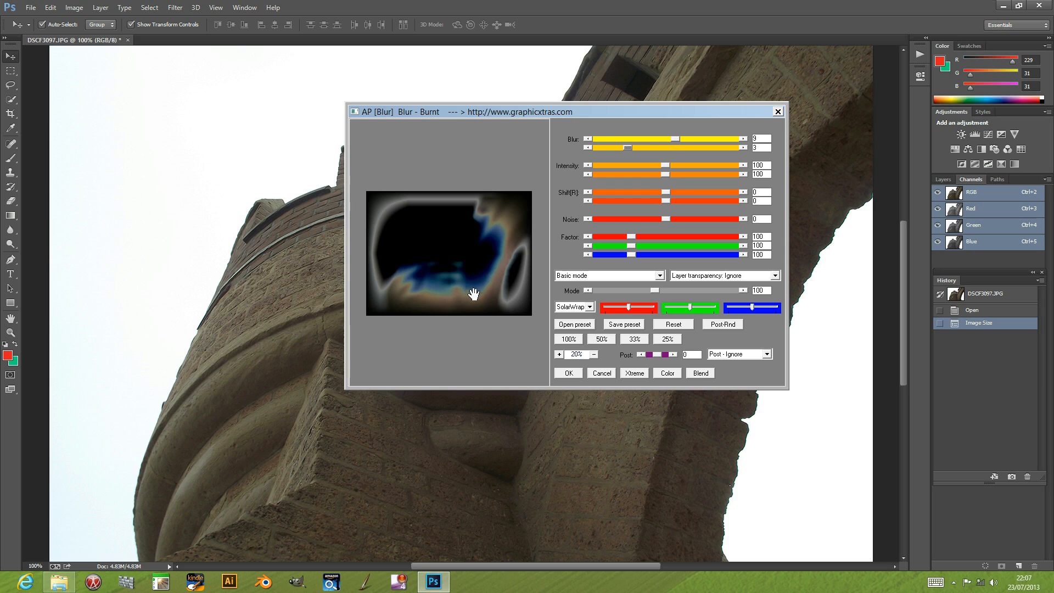
pyautogui.click(700, 374)
pyautogui.click(701, 373)
pyautogui.click(700, 373)
pyautogui.click(700, 373)
pyautogui.click(700, 373)
pyautogui.click(700, 374)
pyautogui.click(700, 373)
pyautogui.click(700, 373)
pyautogui.click(700, 373)
pyautogui.click(701, 373)
pyautogui.click(700, 373)
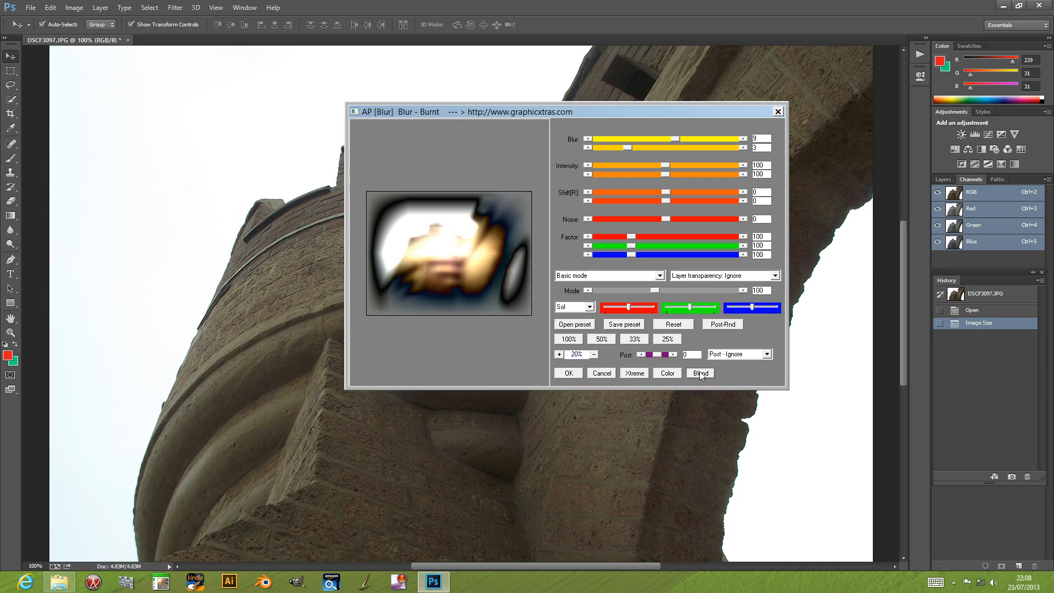
pyautogui.click(700, 373)
pyautogui.click(700, 374)
pyautogui.click(701, 373)
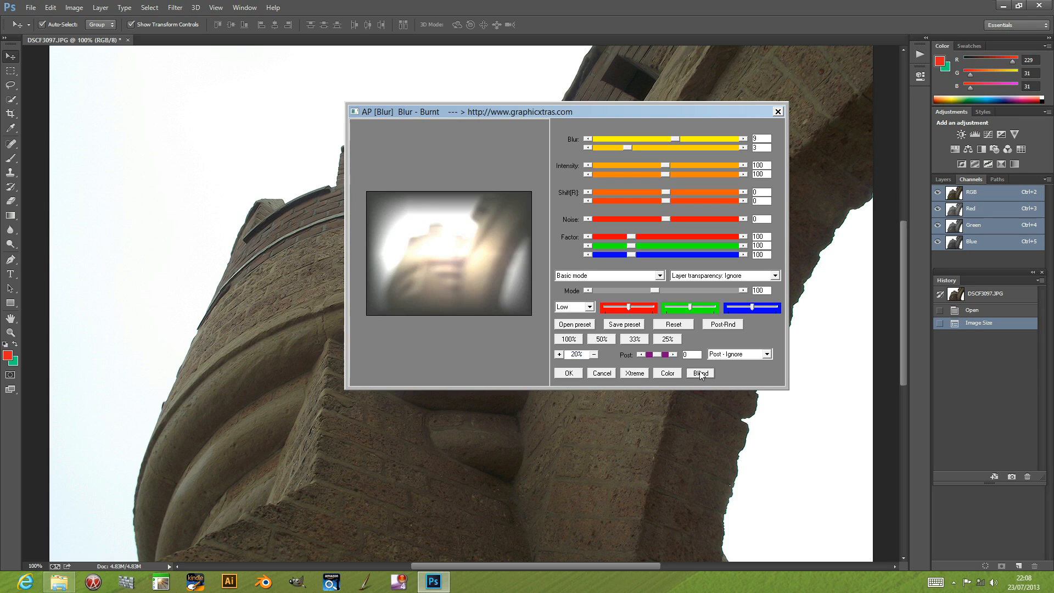
pyautogui.click(700, 373)
pyautogui.click(701, 374)
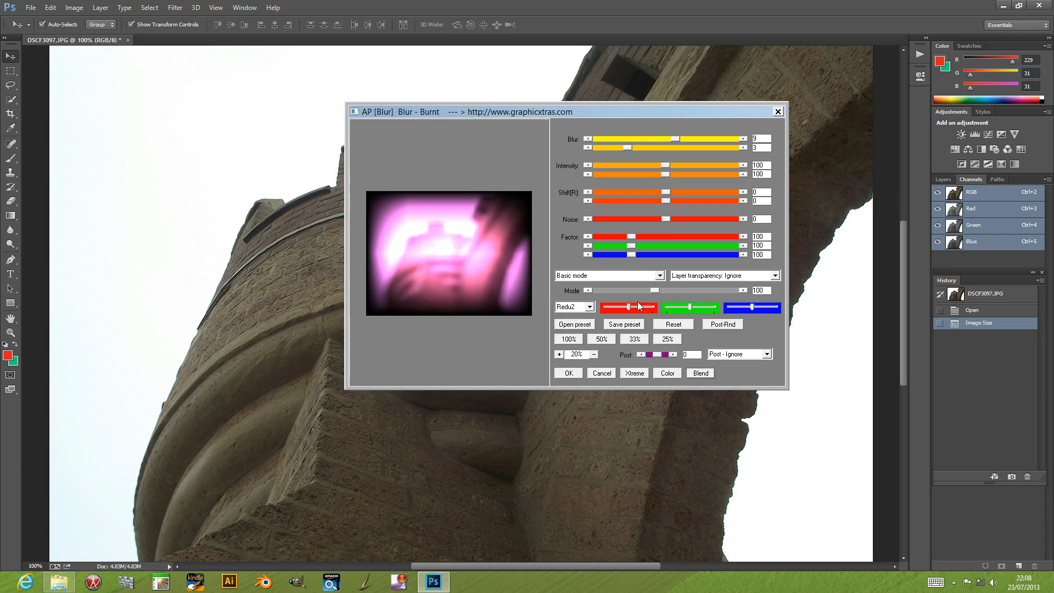
# Raise the red colour balance slightly and set the post effect to Gradient 5.
pyautogui.moveTo(625, 312); pyautogui.dragTo(630, 309)
pyautogui.click(737, 353)
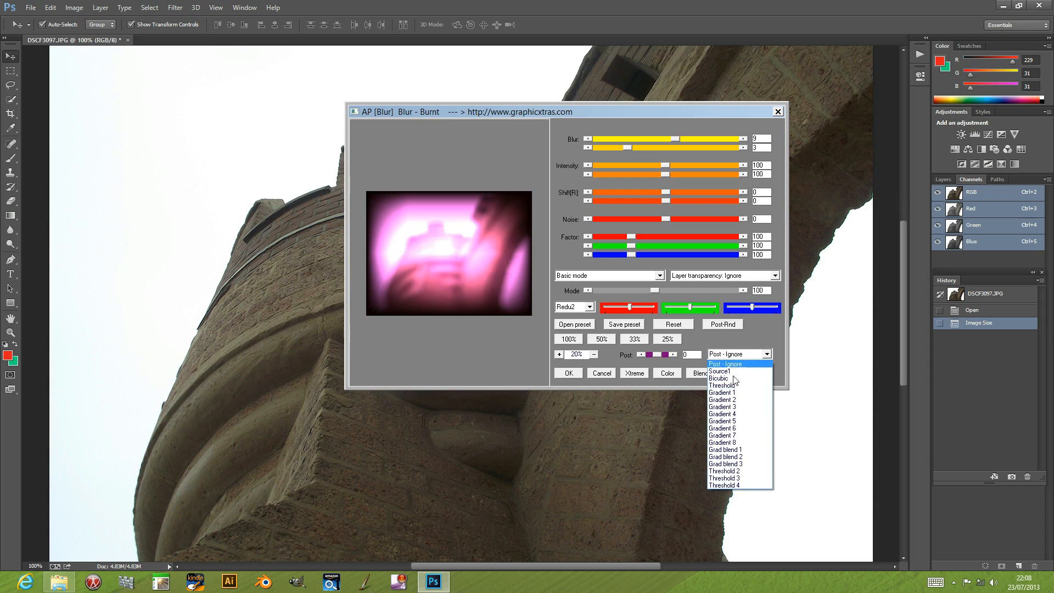
pyautogui.click(732, 422)
pyautogui.click(749, 354)
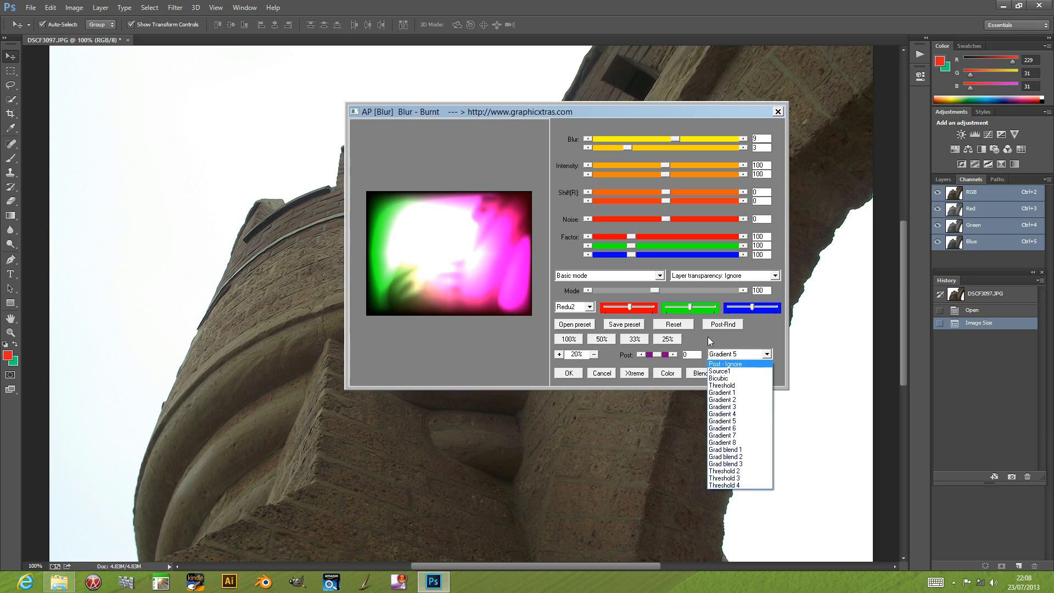
# Randomize the Gradient 5 post effect repeatedly to preview different colour and pattern variations.
pyautogui.click(726, 325)
pyautogui.click(724, 325)
pyautogui.click(723, 325)
pyautogui.click(723, 324)
pyautogui.click(723, 324)
pyautogui.click(723, 325)
pyautogui.click(723, 324)
pyautogui.click(723, 325)
pyautogui.click(723, 324)
pyautogui.click(723, 324)
pyautogui.click(723, 324)
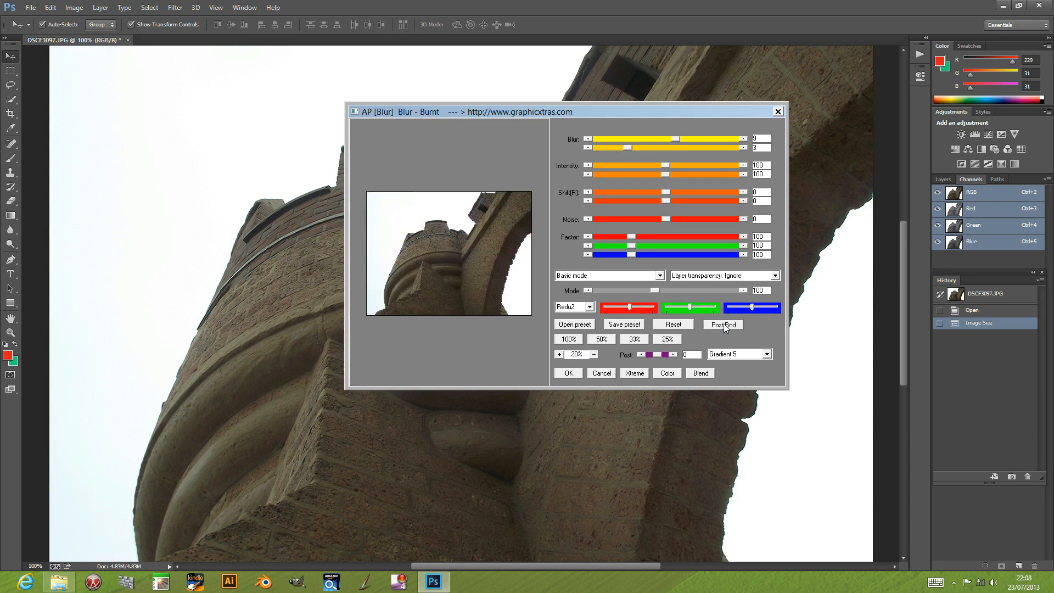
pyautogui.click(723, 324)
pyautogui.click(723, 324)
pyautogui.click(724, 325)
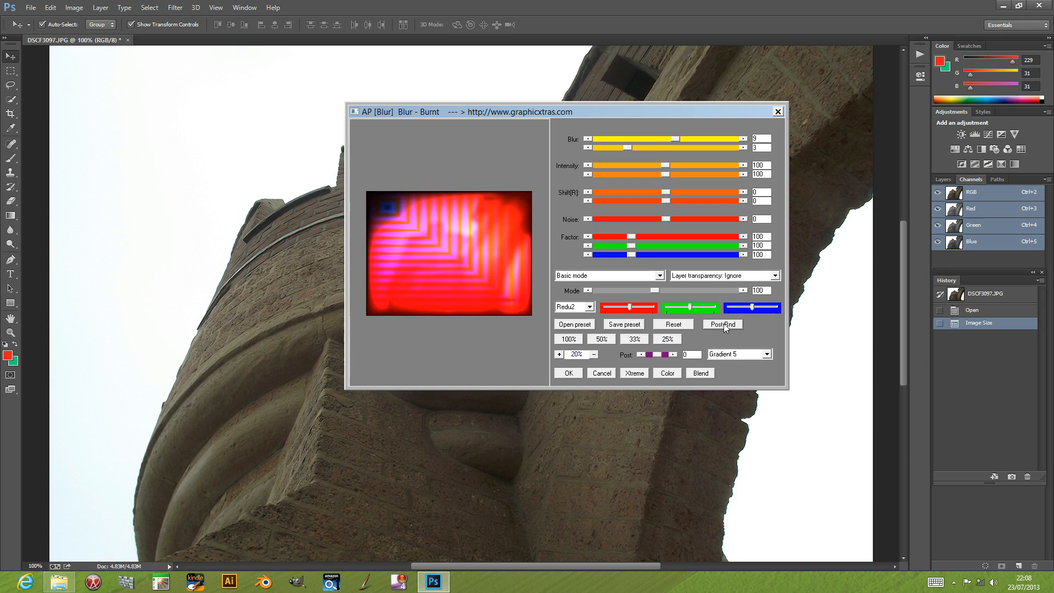
# Try Blur - Burnt with its default settings on the full-colour image and undo it.
pyautogui.click(674, 325)
pyautogui.click(569, 373)
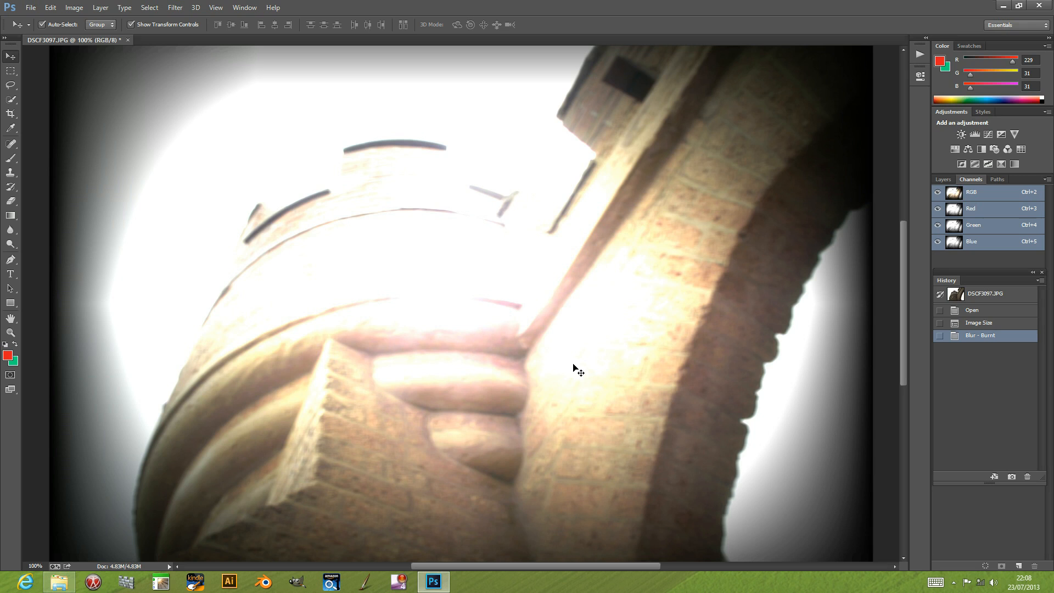
pyautogui.click(54, 9)
pyautogui.click(65, 19)
# Apply the last-used Blur - Burnt filter to the Red channel only, and return to the RGB composite.
pyautogui.click(970, 211)
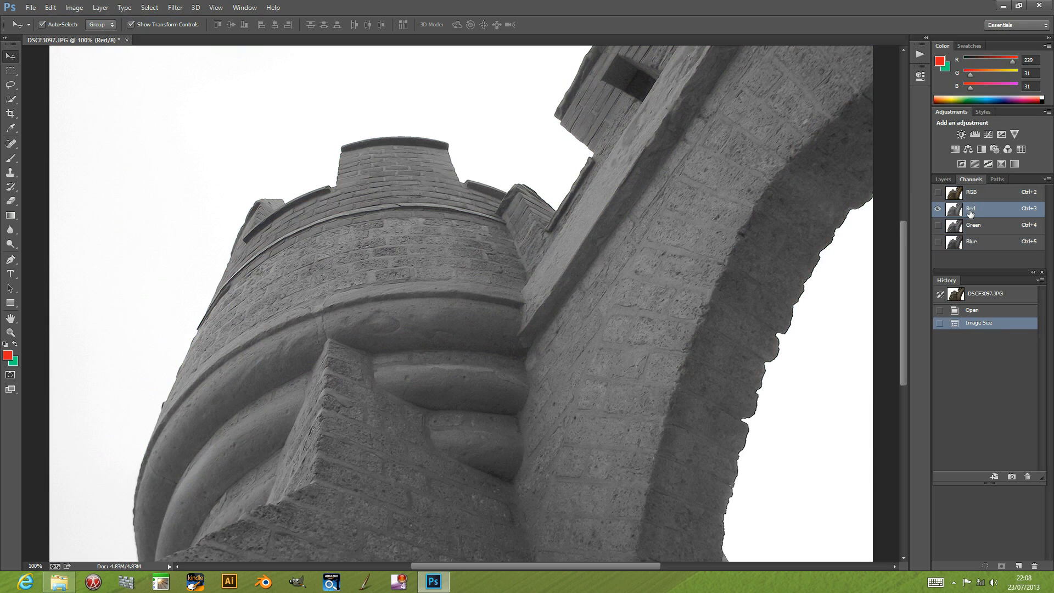
pyautogui.click(175, 8)
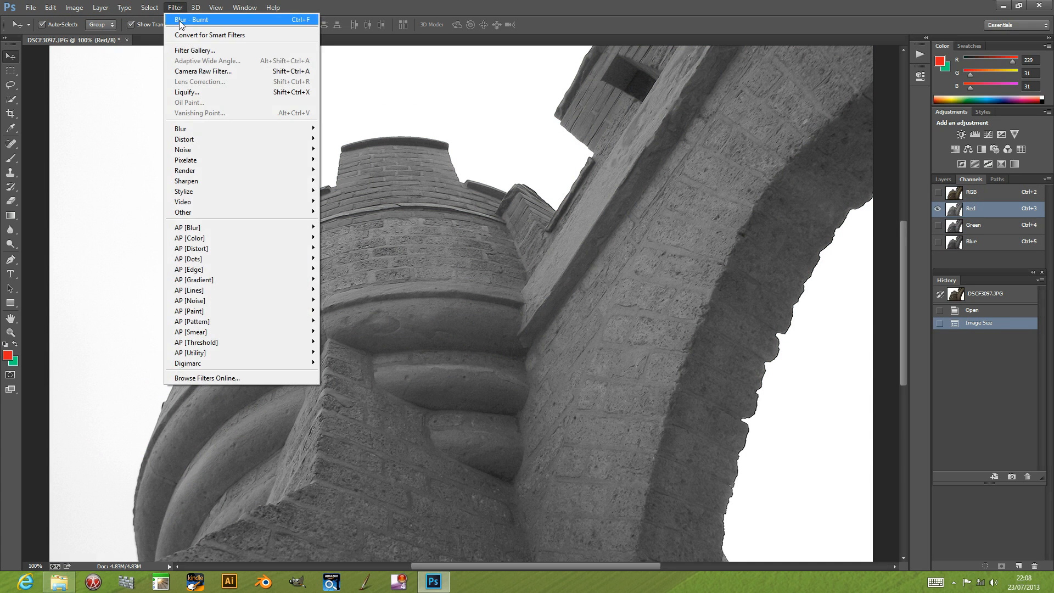
pyautogui.click(180, 20)
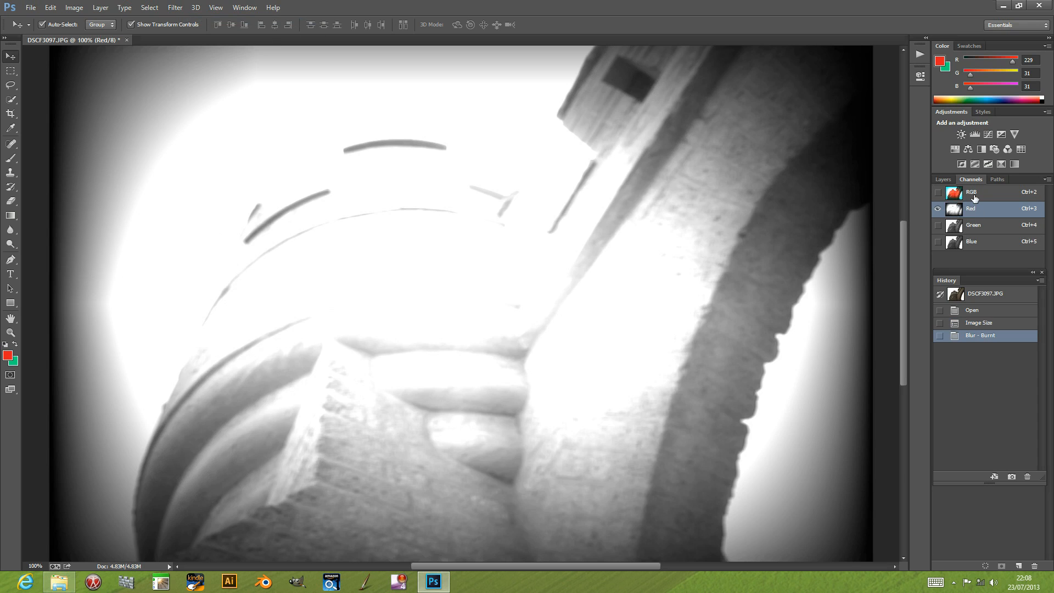
pyautogui.click(971, 193)
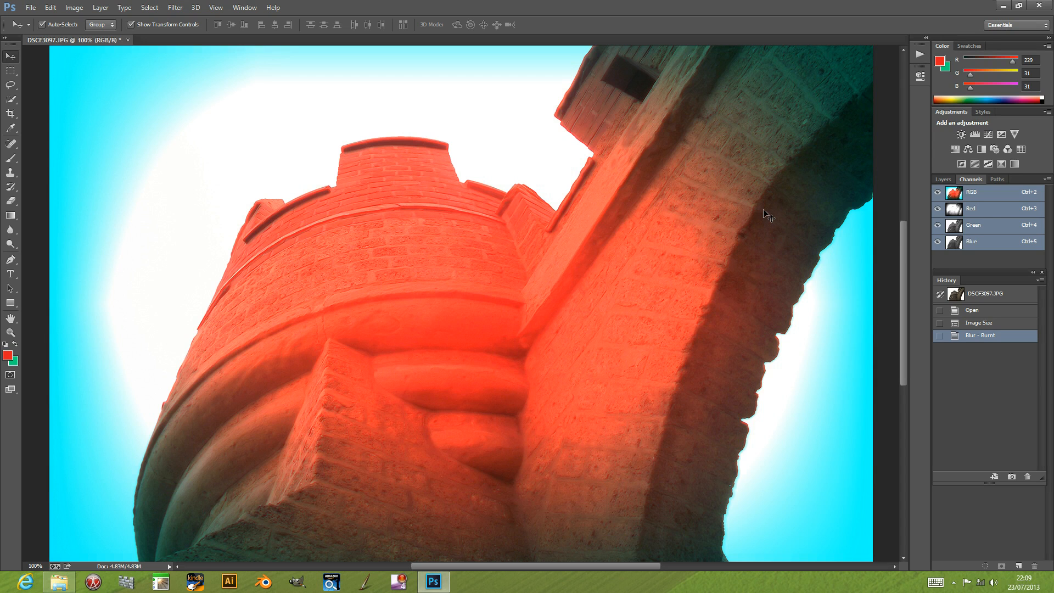
pyautogui.click(76, 7)
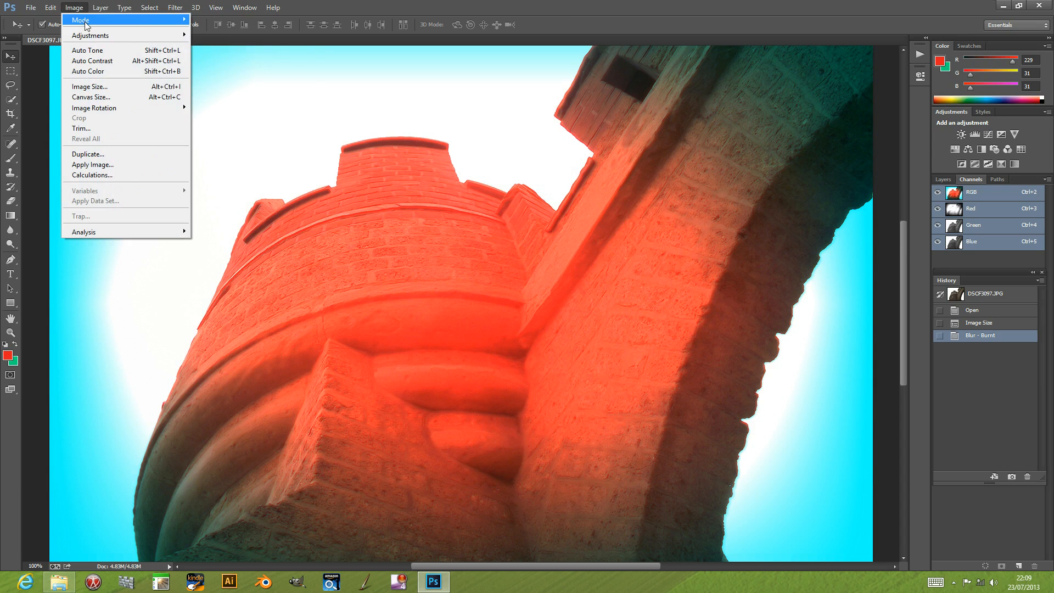
pyautogui.moveTo(86, 22)
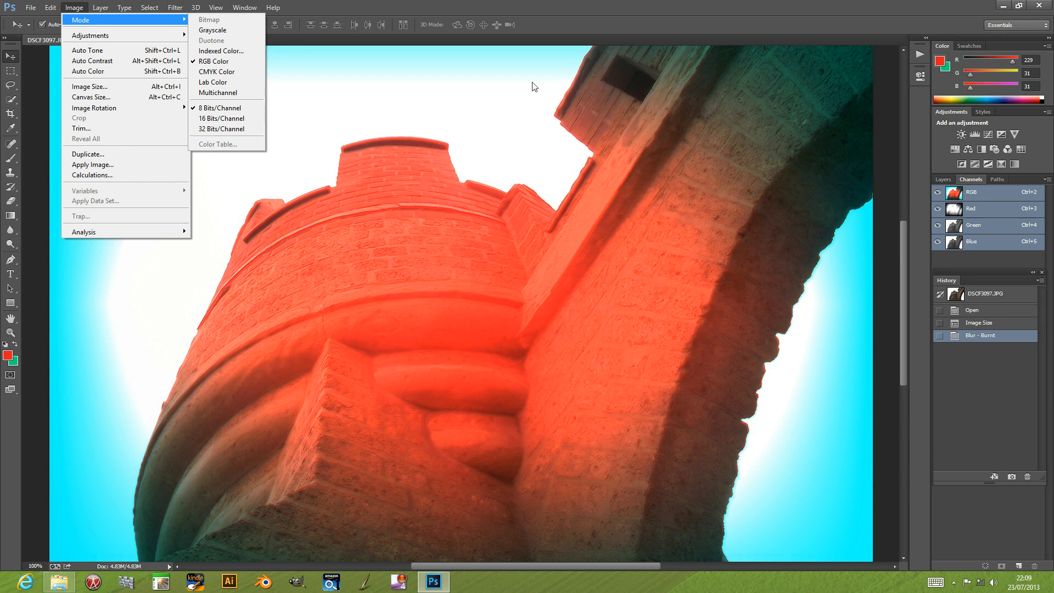
pyautogui.moveTo(175, 7)
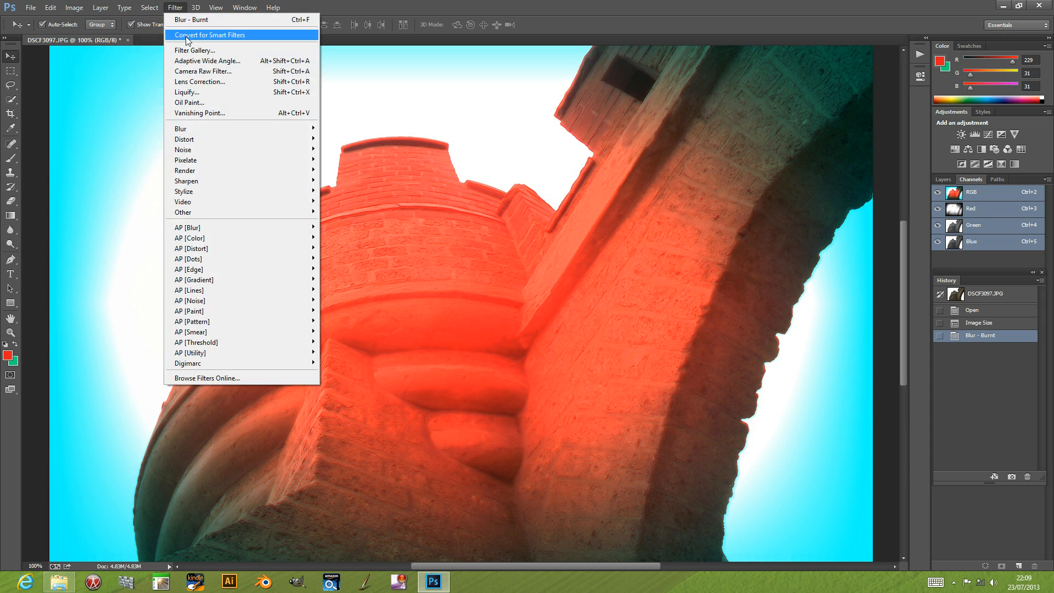